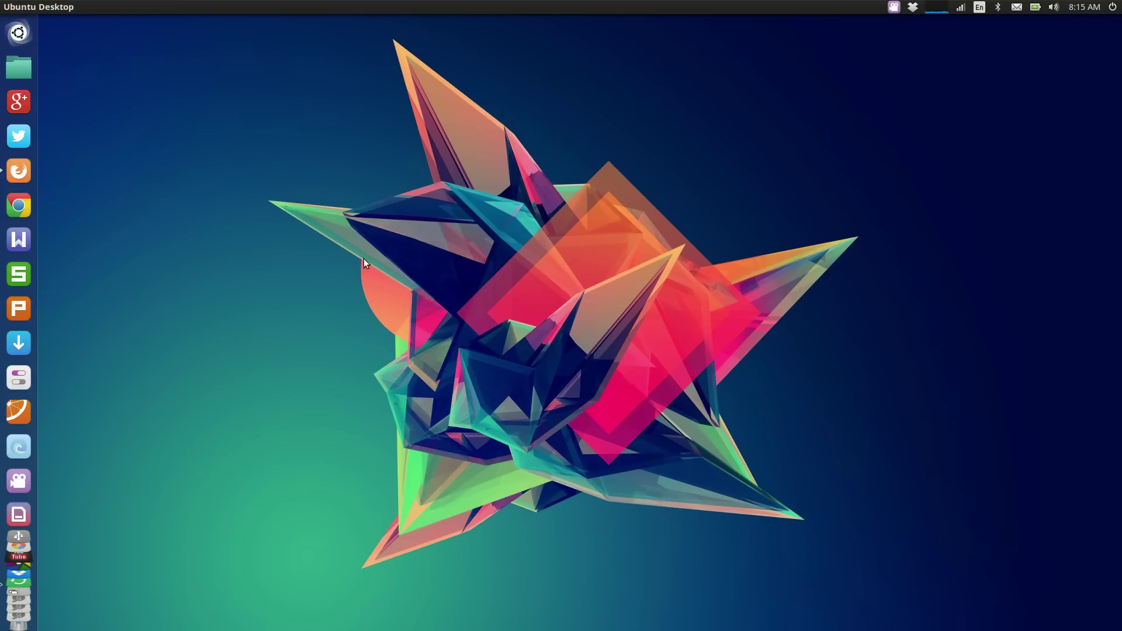
Step: Open the Home folder from the Files quicklist, move its window down-left, then close it
right_click(17, 61)
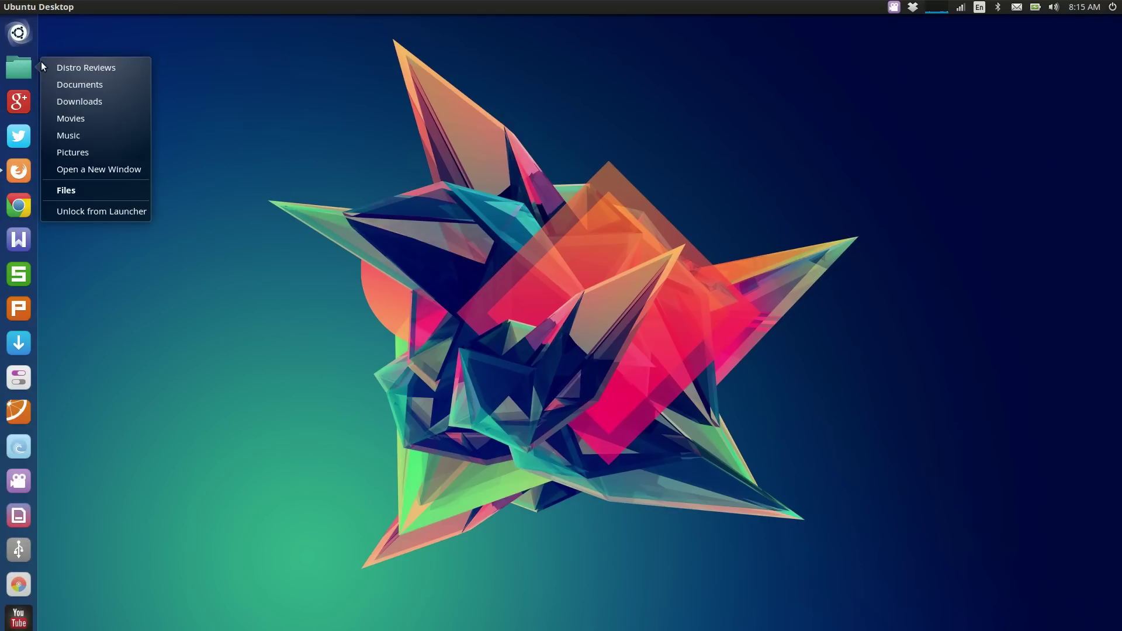
left_click(66, 190)
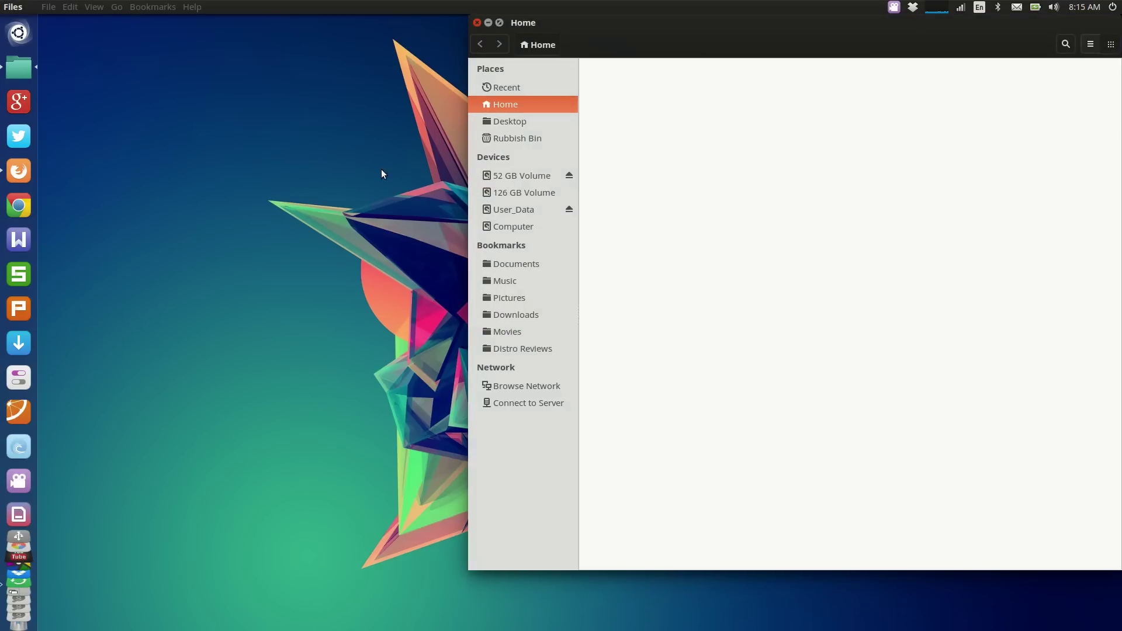
left_click_drag(608, 25, 352, 165)
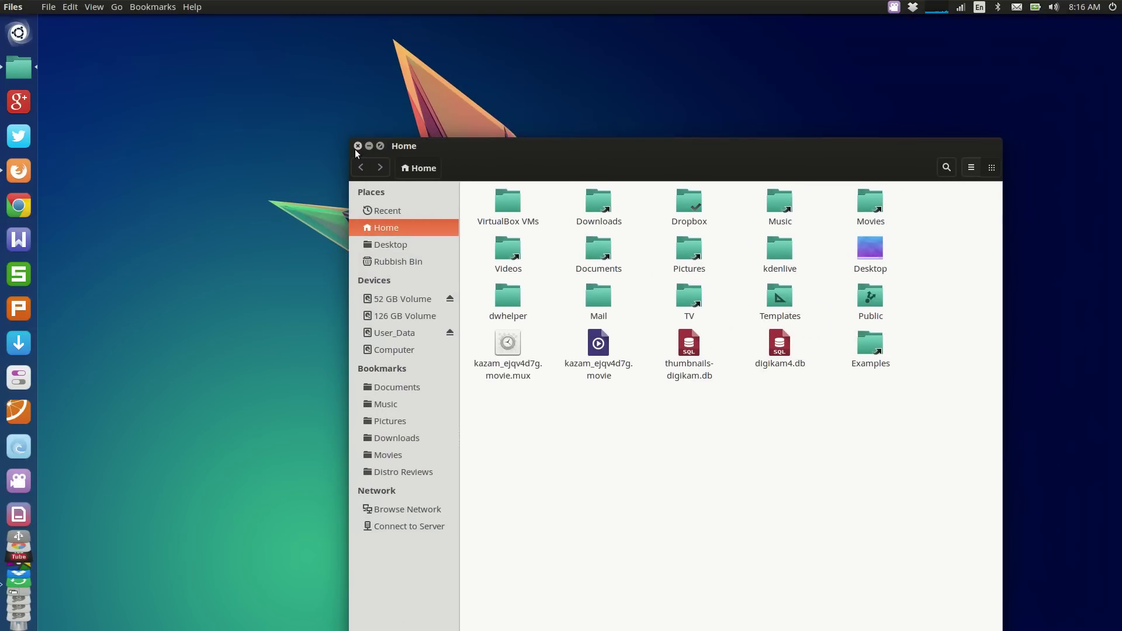
left_click(357, 146)
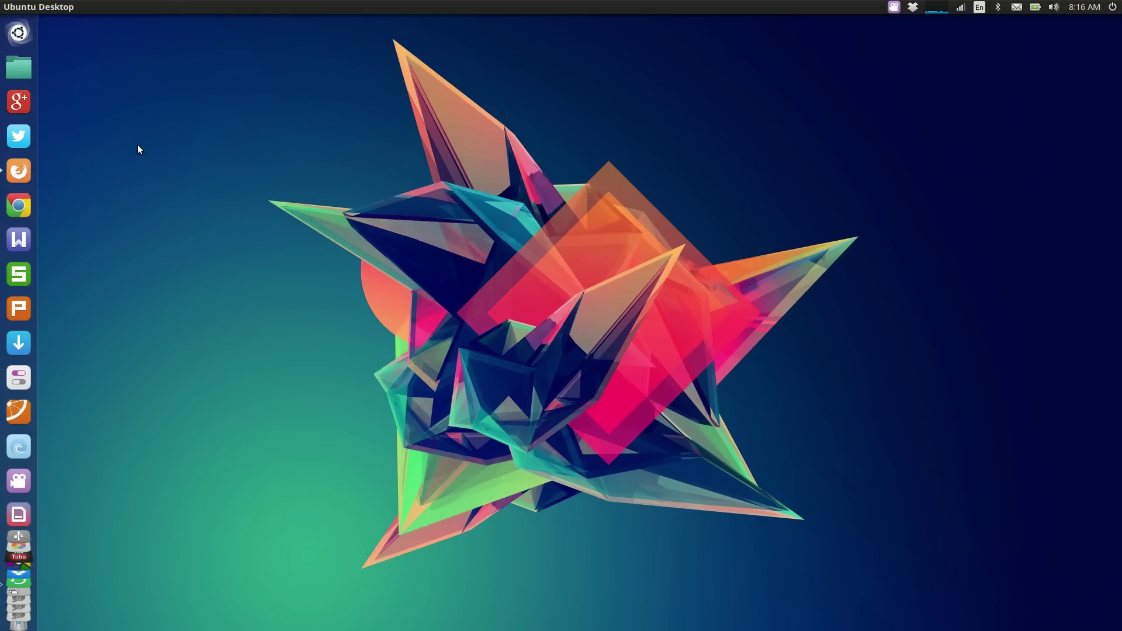
Step: Clear the old 'kaza' search text from the Dash and close it
left_click(18, 32)
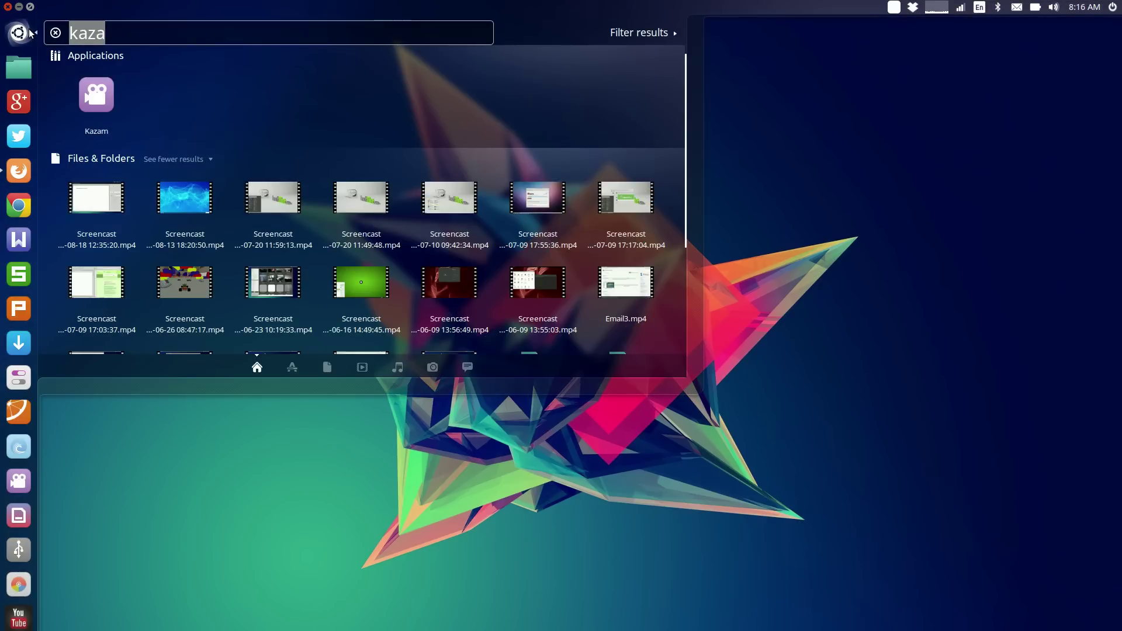
key("BackSpace")
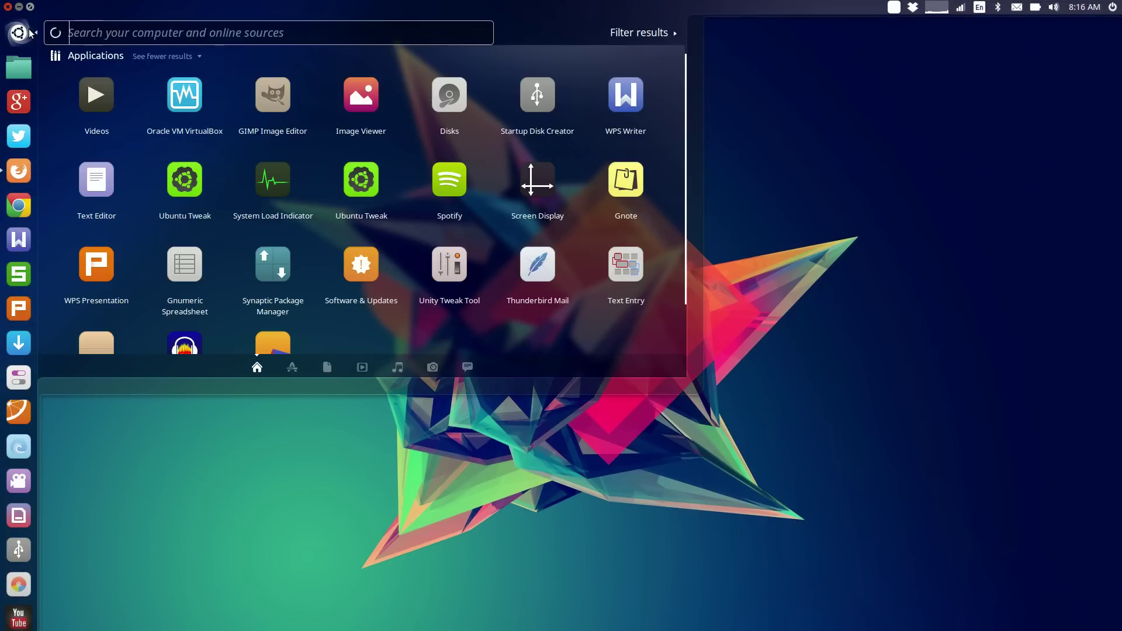
left_click(18, 33)
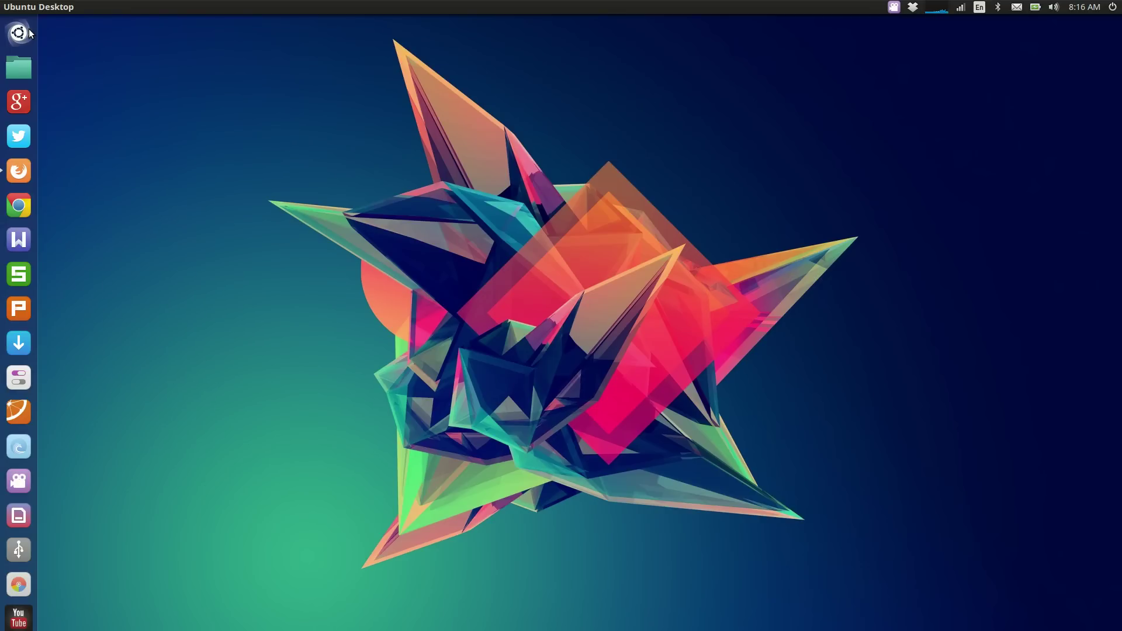
Step: Reopen the Dash home results twice, closing it each time to leave the desktop clear
left_click(18, 32)
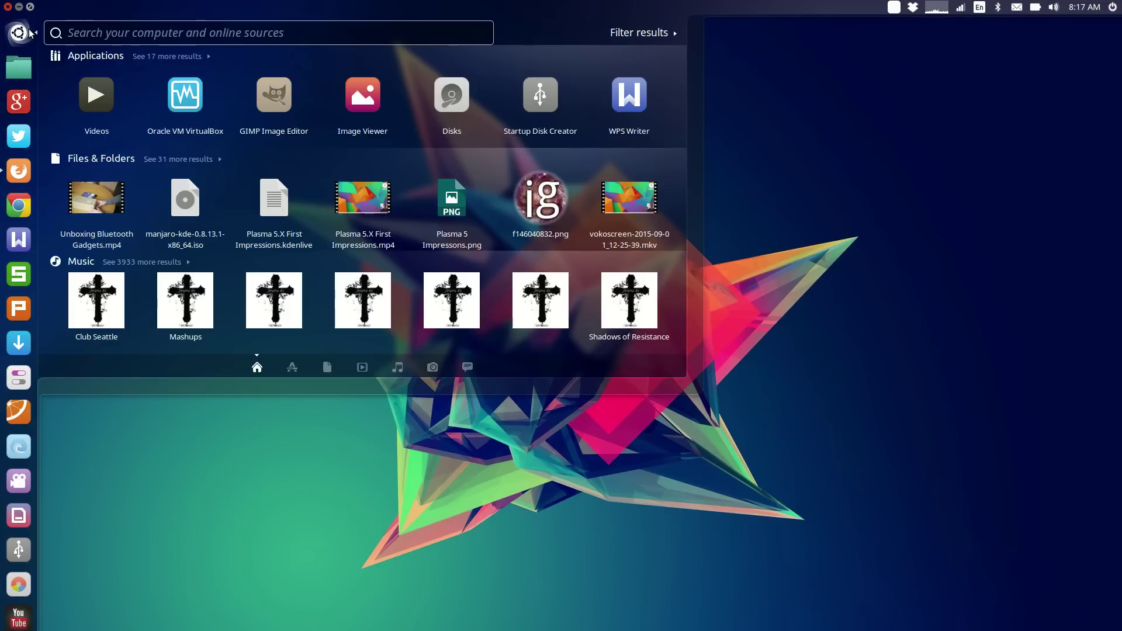
left_click(19, 33)
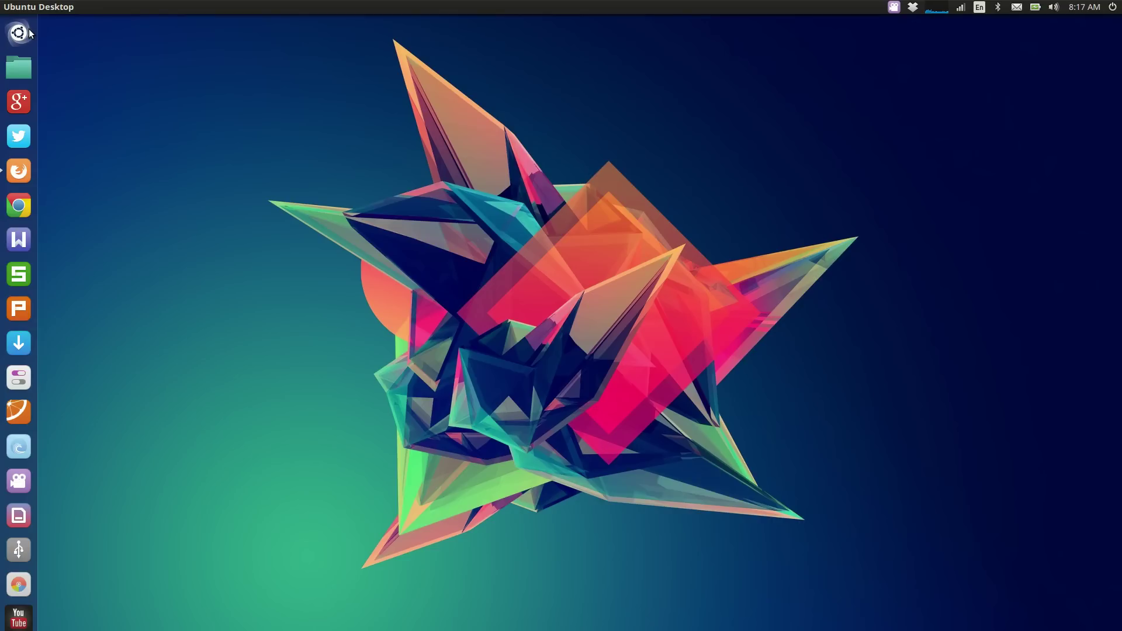
left_click(19, 32)
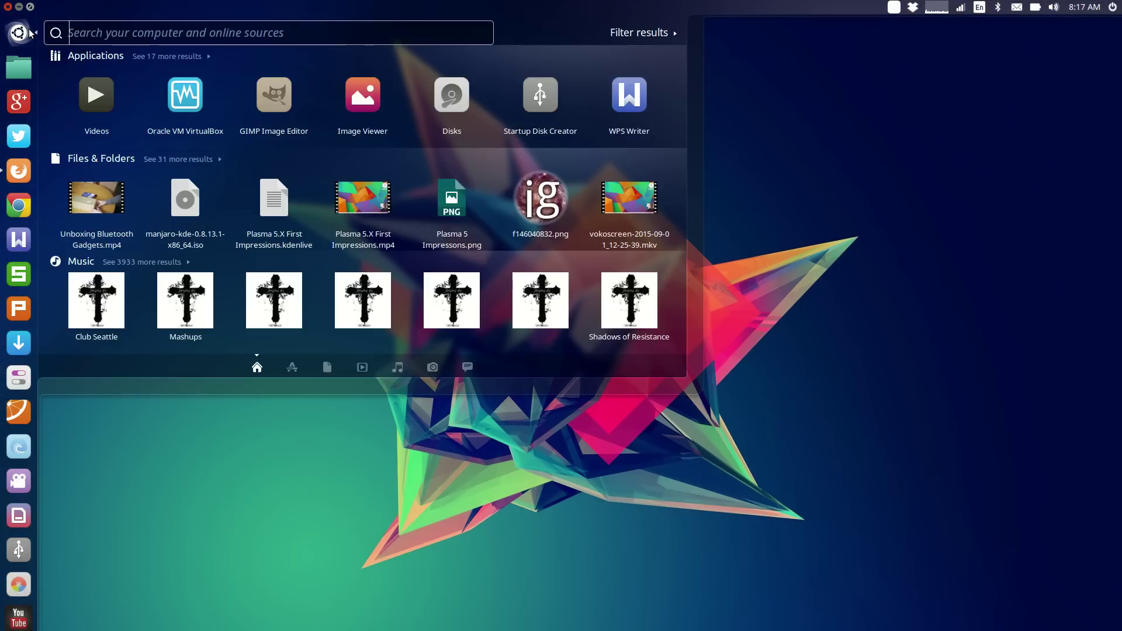
left_click(19, 32)
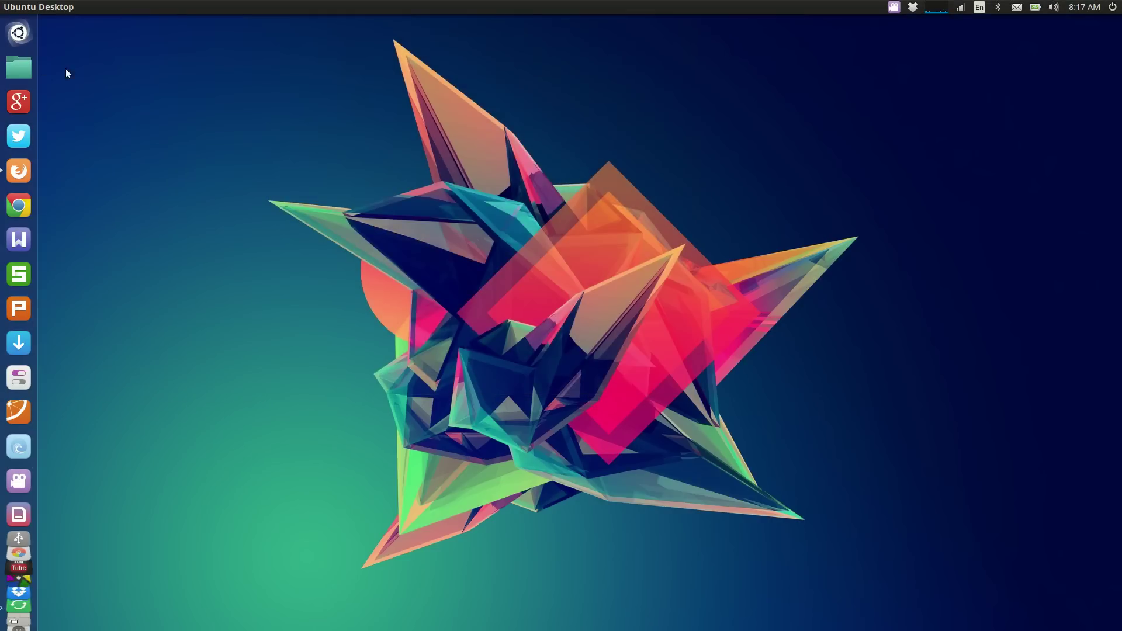